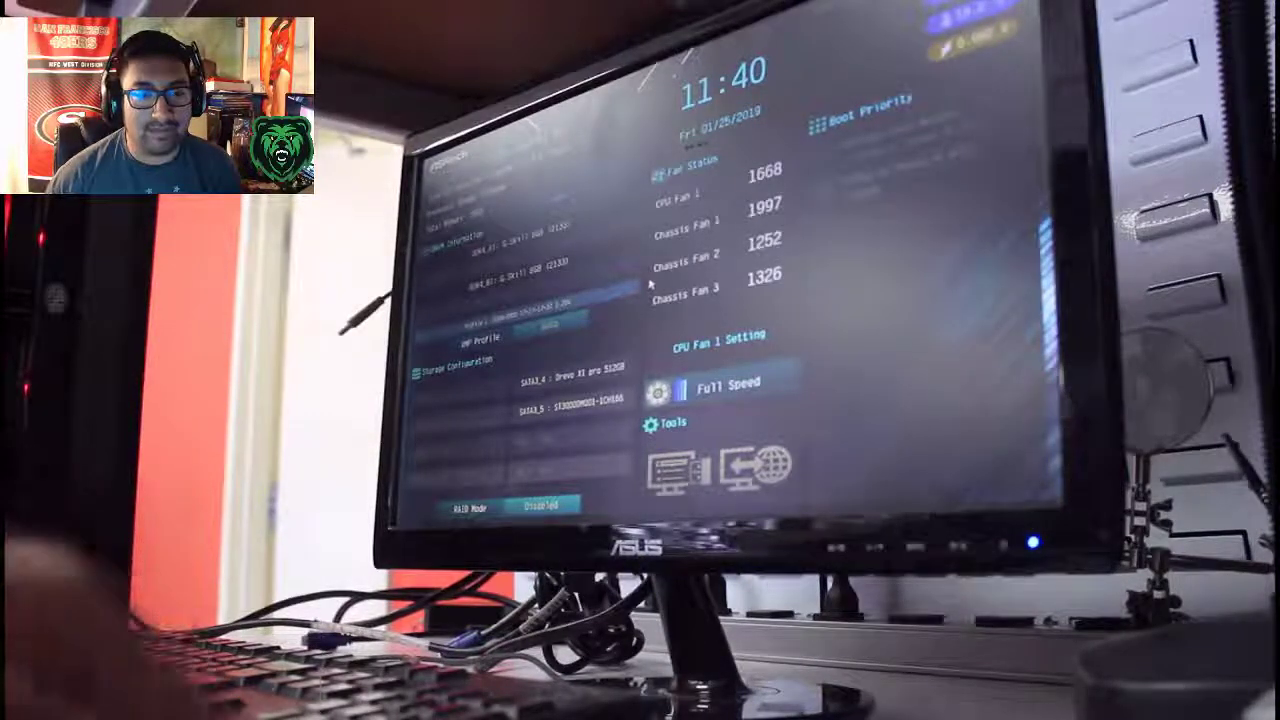
Cycle CPU Fan 1 Setting from Full Speed through Silent to Standard
{"action": "left_click", "coordinate": [695, 393]}
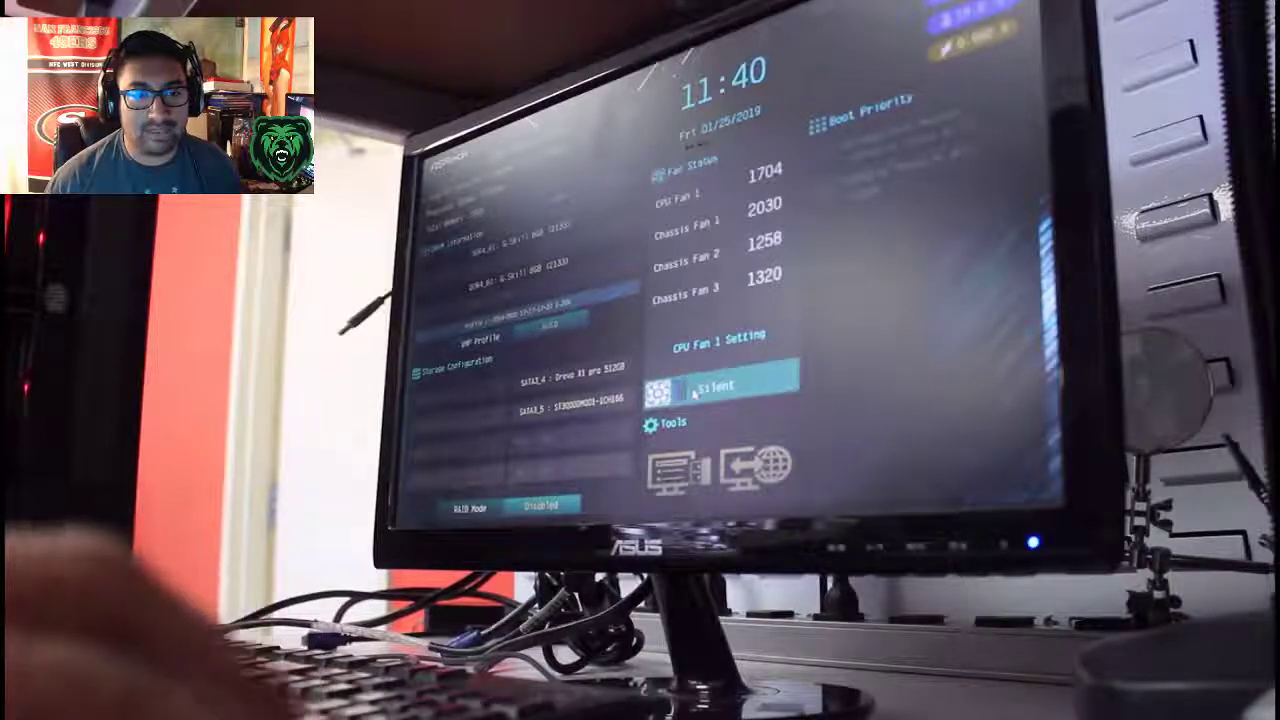
{"action": "left_click", "coordinate": [697, 393]}
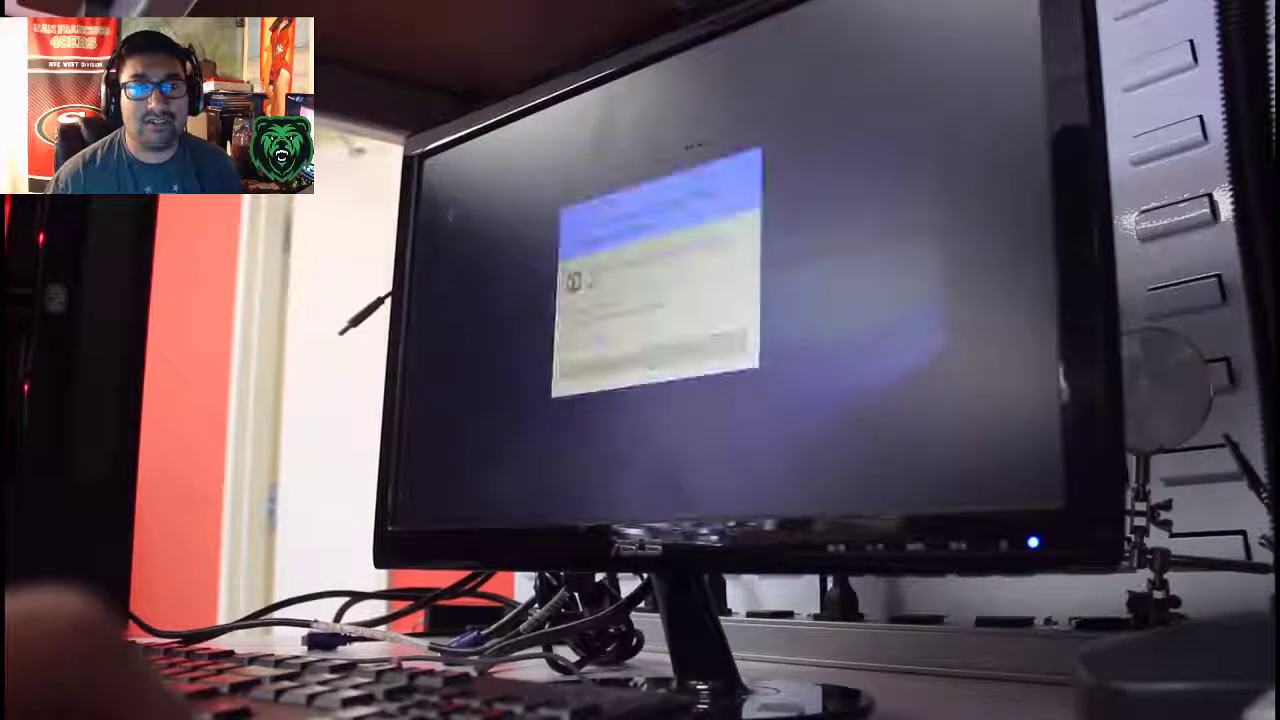
Approve the administrator prompt so Core Temp launches
{"action": "left_click", "coordinate": [600, 368]}
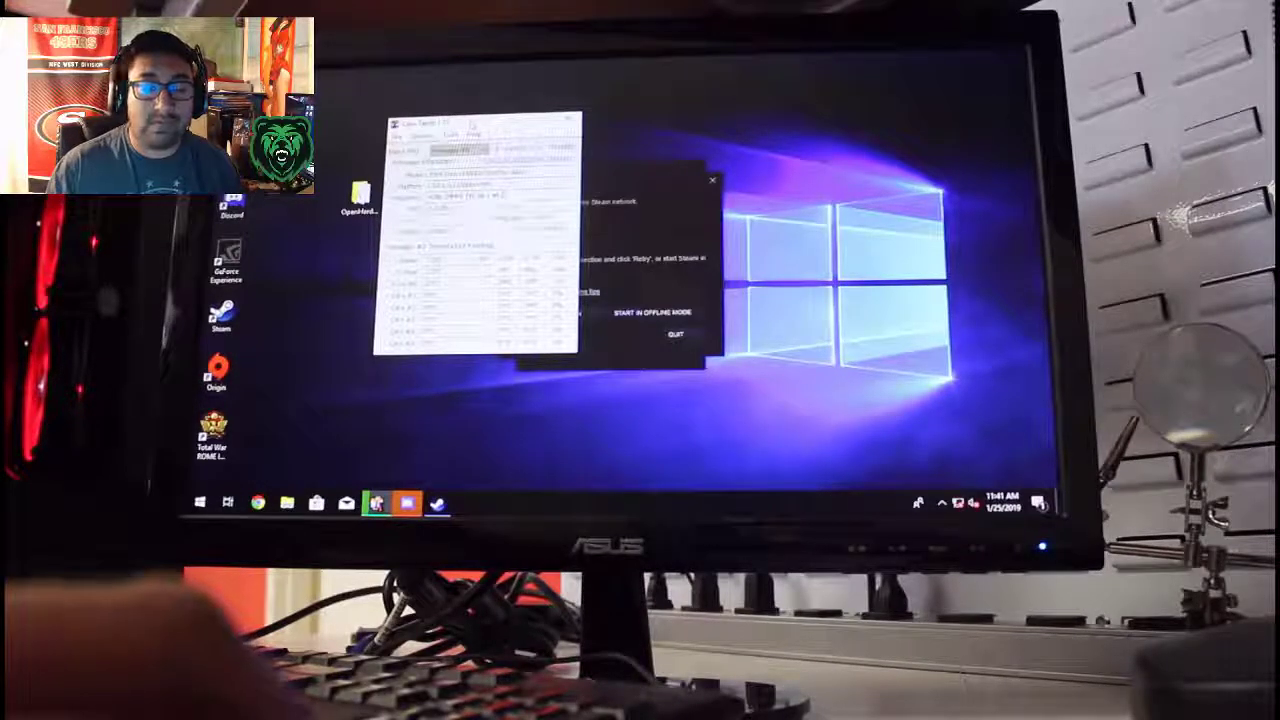
Move Core Temp to the upper left, then close the Steam error and Discord
{"action": "mouse_move", "coordinate": [480, 122]}
{"action": "left_mouse_down"}
{"action": "mouse_move", "coordinate": [325, 95]}
{"action": "mouse_move", "coordinate": [315, 80]}
{"action": "left_mouse_up"}
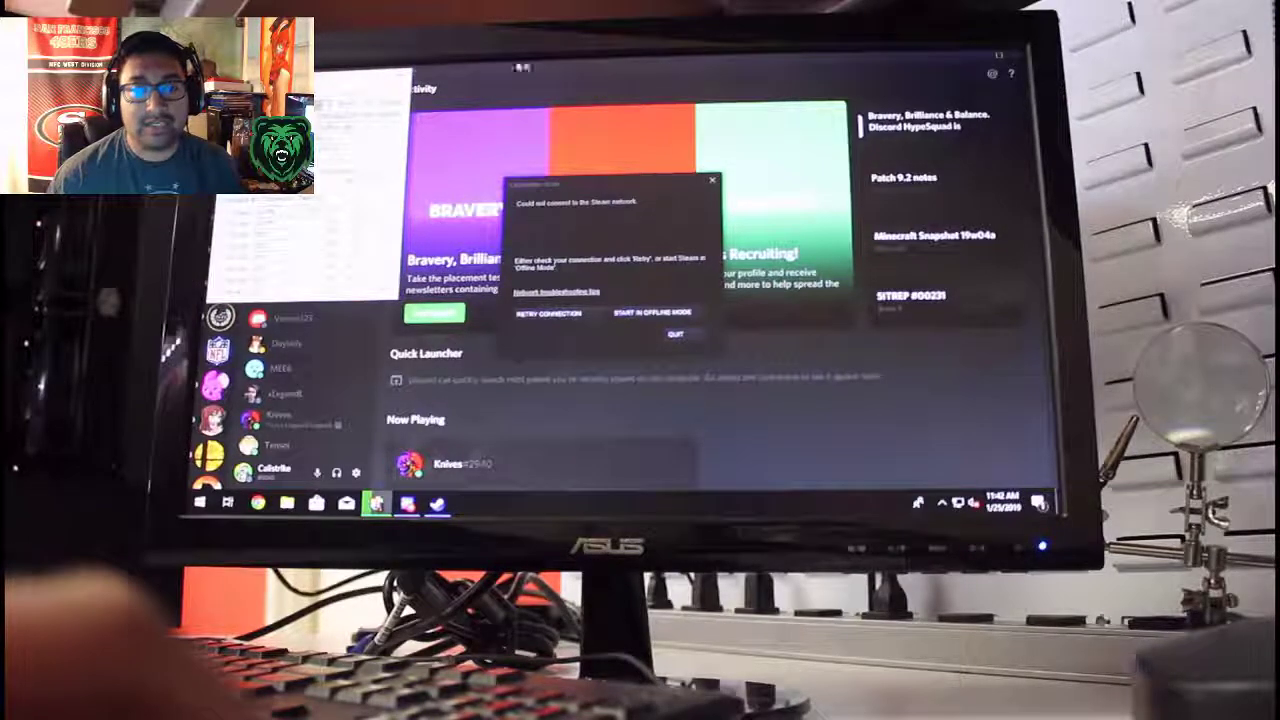
{"action": "key", "text": "alt+F4"}
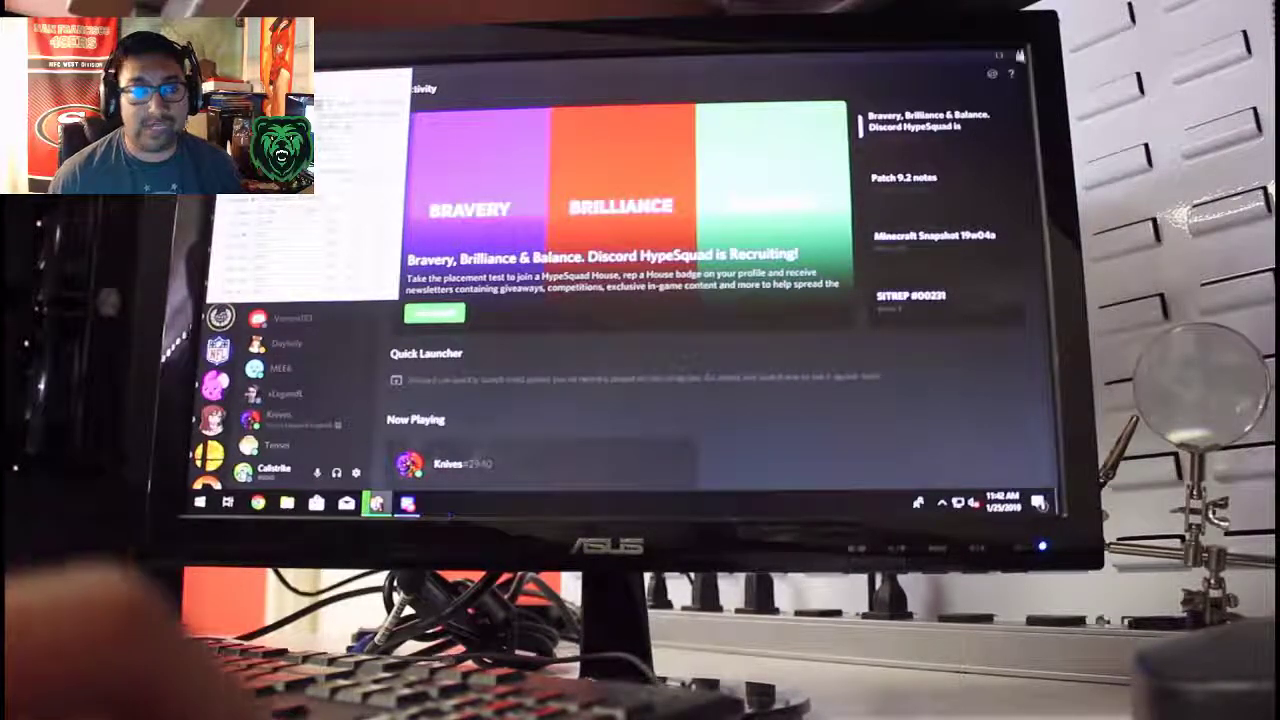
{"action": "left_click", "coordinate": [1016, 57]}
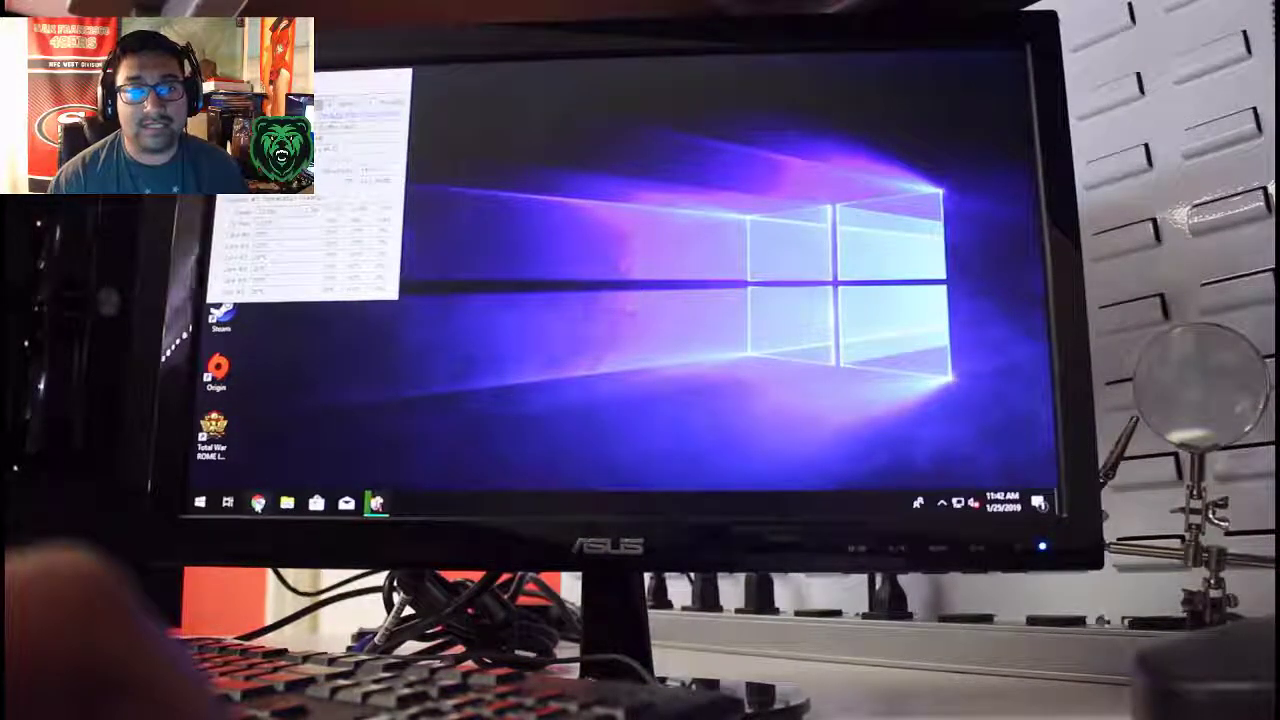
Open Chrome, go to youtube.com and search for '4k video'
{"action": "left_click", "coordinate": [258, 502]}
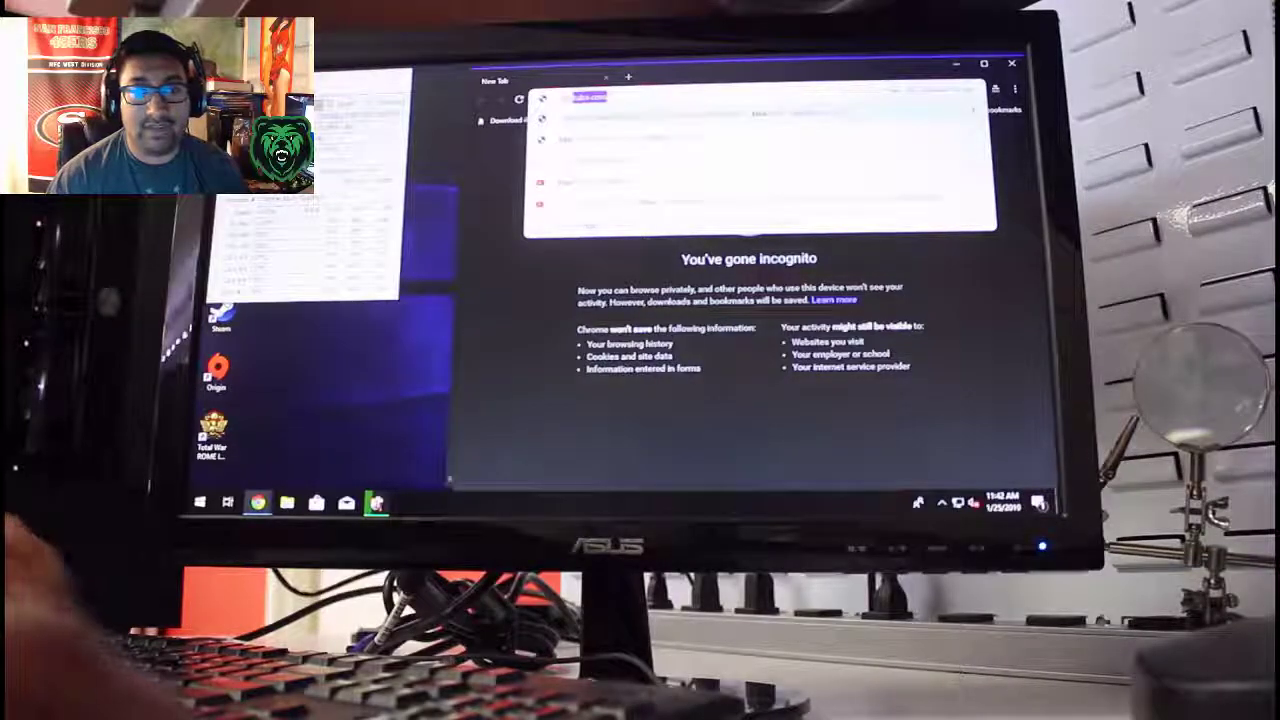
{"action": "key", "text": "Return"}
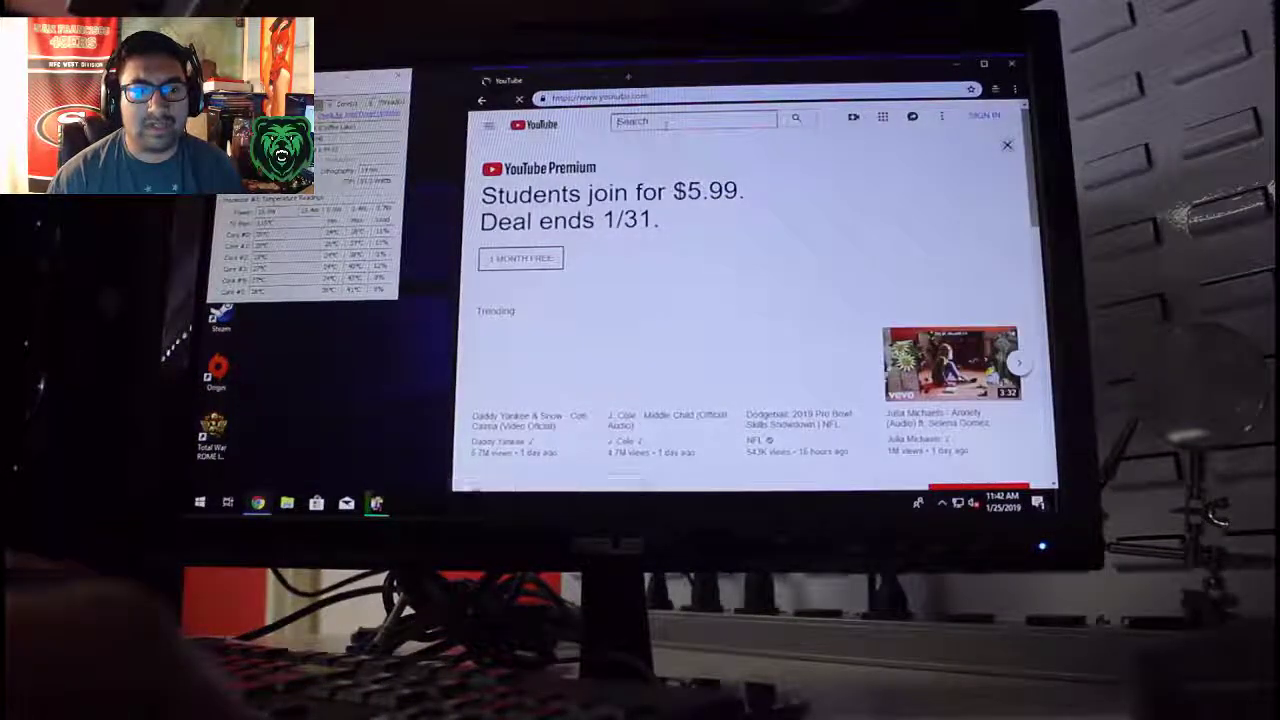
{"action": "type", "text": "4k video"}
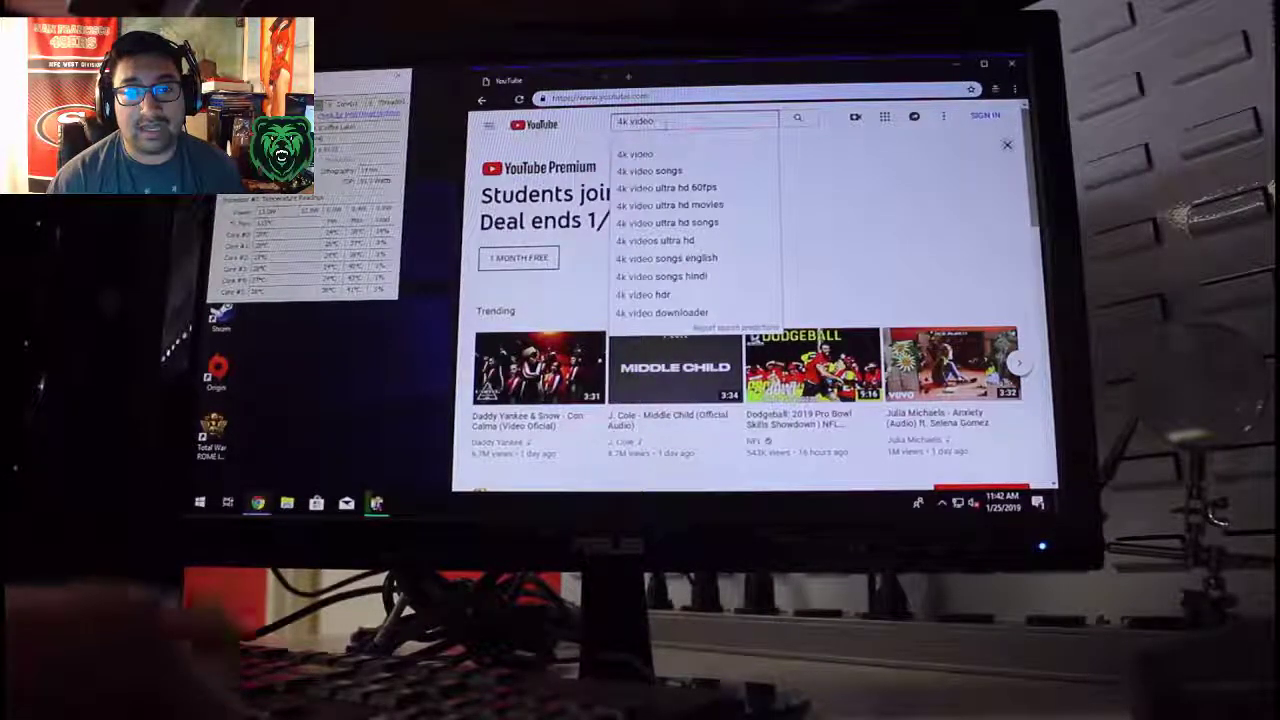
{"action": "scroll", "coordinate": [666, 124], "scroll_direction": "down", "scroll_amount": 4}
{"action": "key", "text": "Return"}
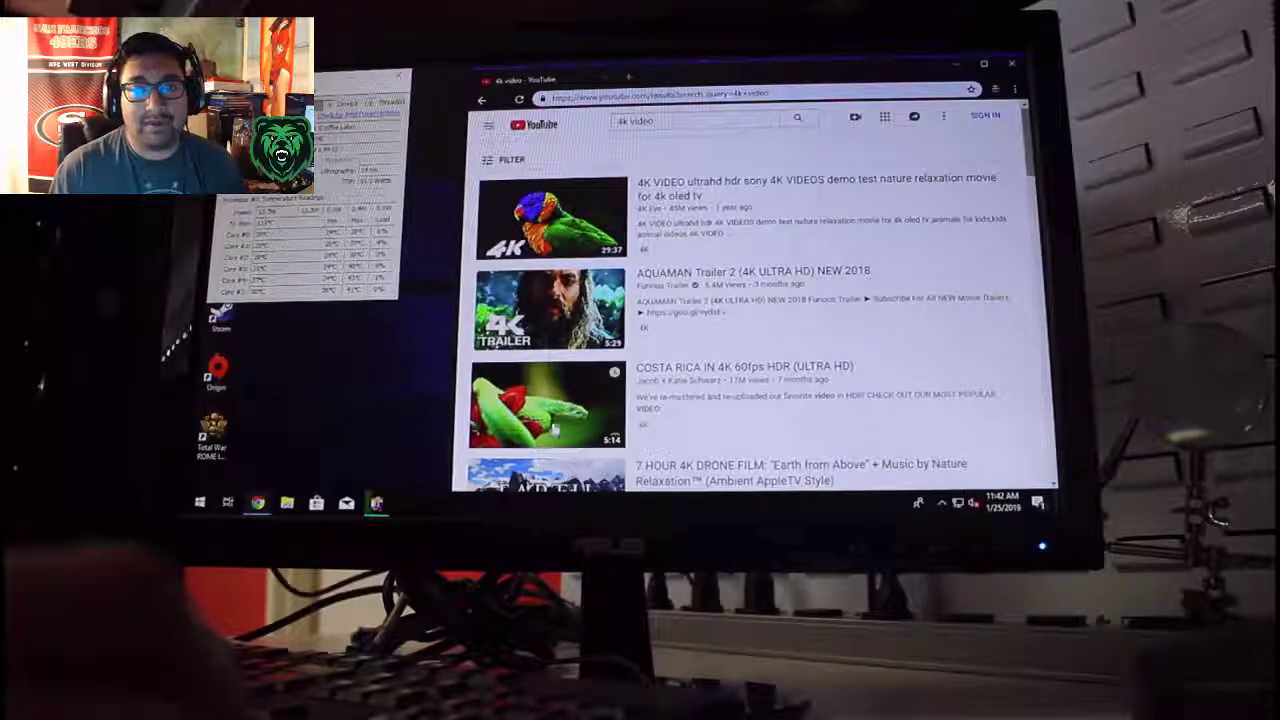
Play the Costa Rica in 4K 60fps HDR video, skip the ad, and choose 2160p60 quality
{"action": "left_click", "coordinate": [553, 428]}
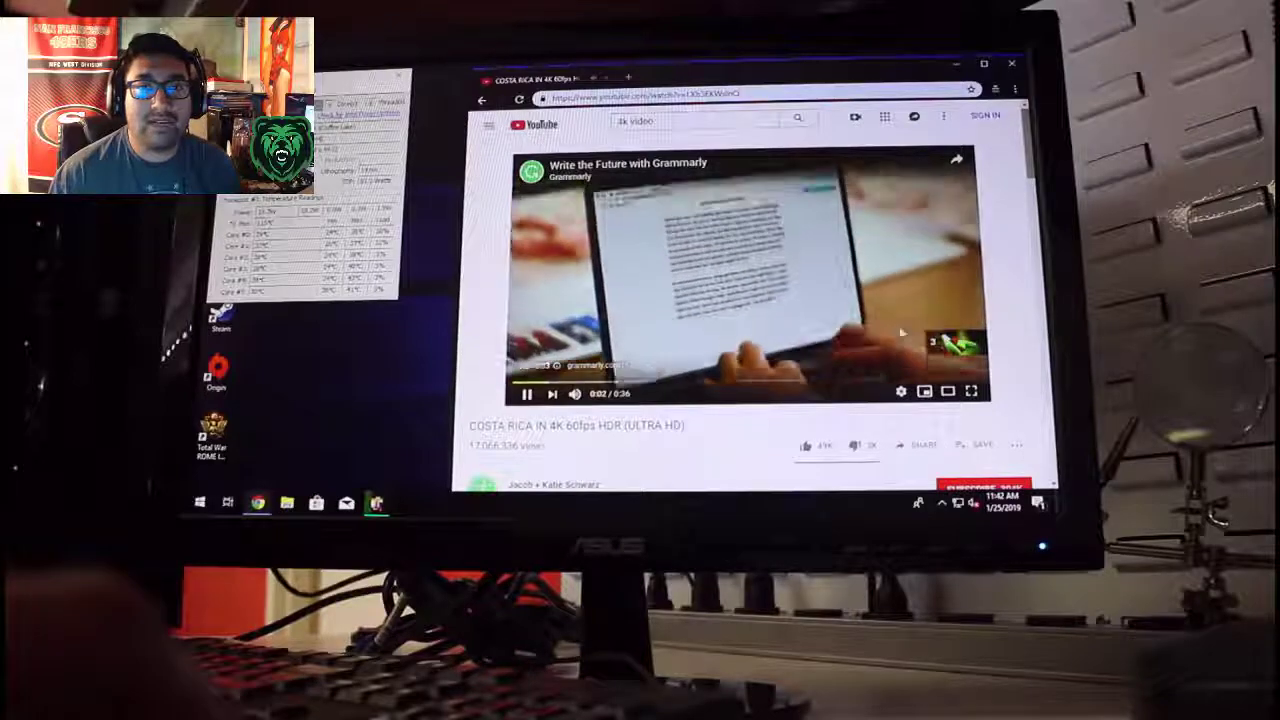
{"action": "left_click", "coordinate": [963, 346]}
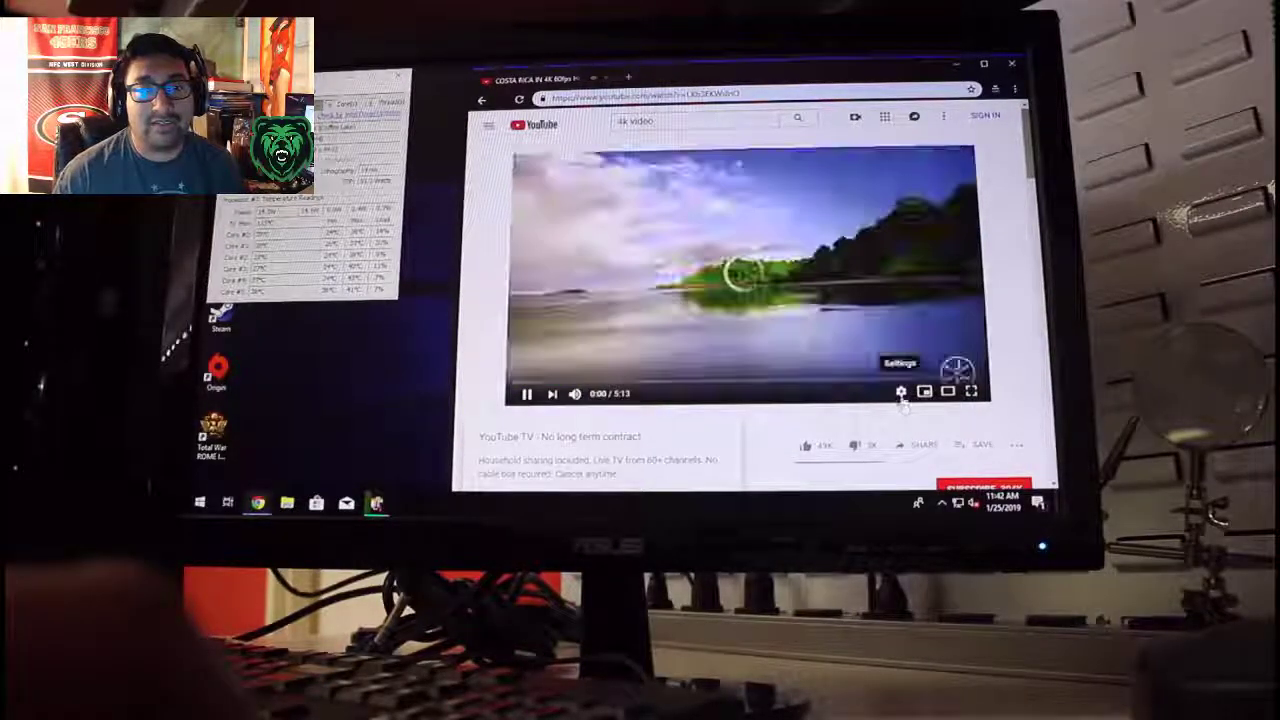
{"action": "left_click", "coordinate": [901, 392]}
{"action": "left_click", "coordinate": [910, 358]}
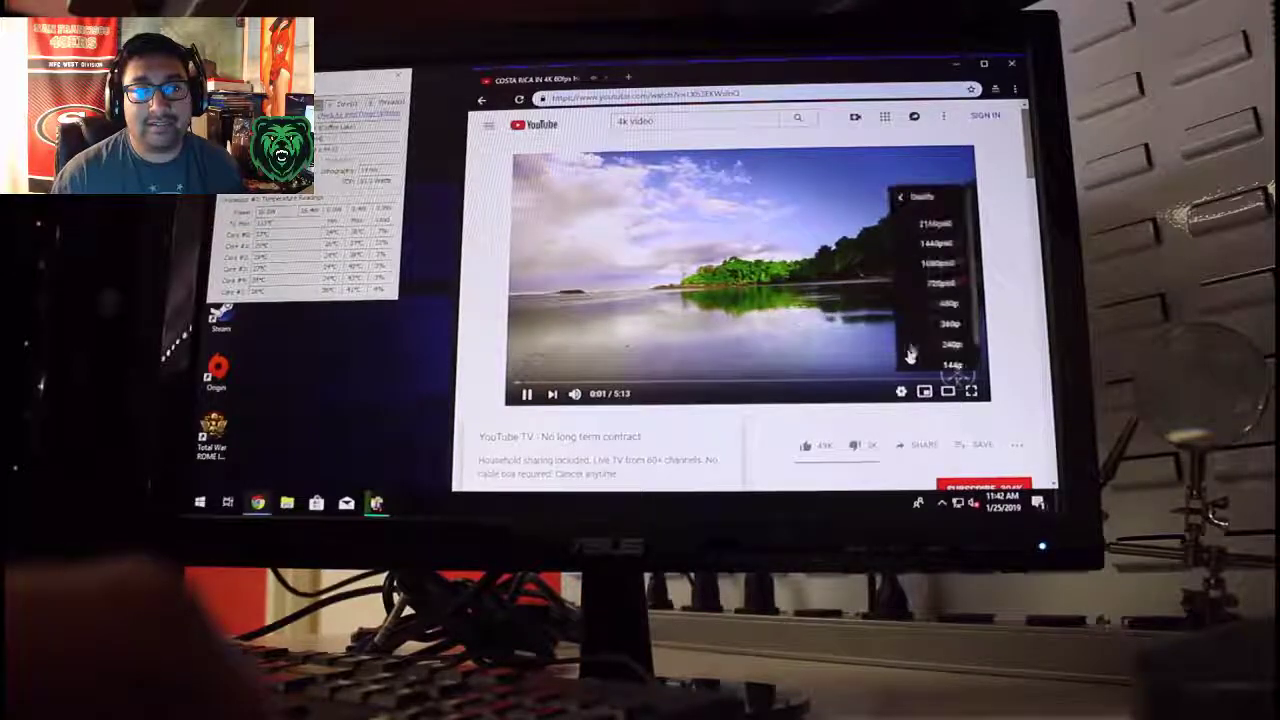
{"action": "left_click", "coordinate": [937, 226]}
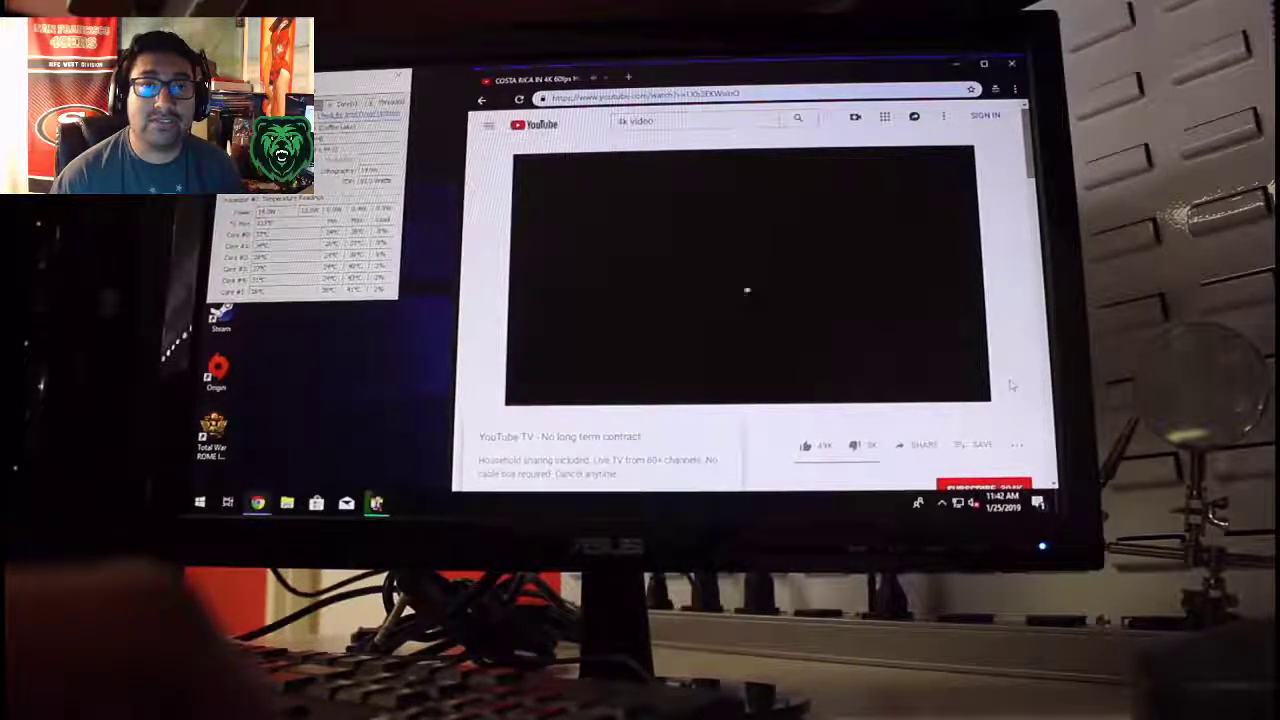